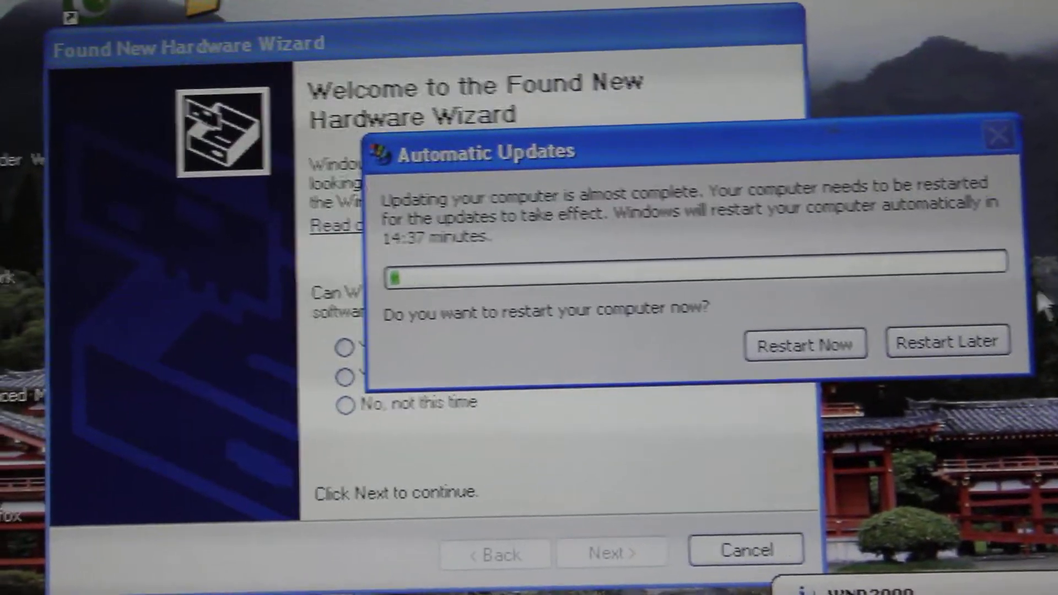
Postpone the Automatic Updates restart and cancel the Found New Hardware Wizard
click(930, 321)
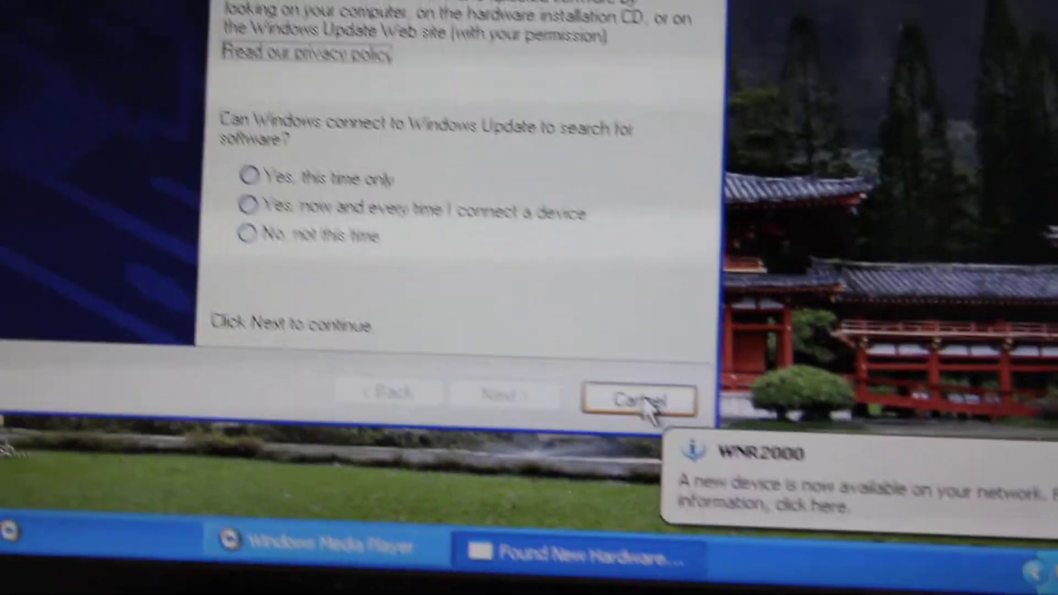
click(641, 401)
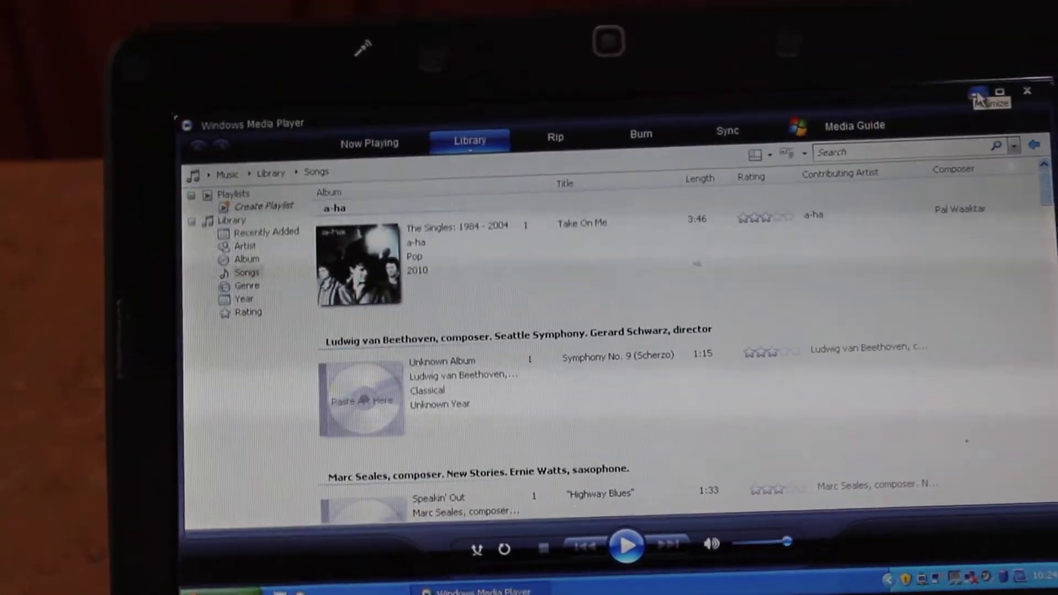
Minimize the Windows Media Player music library window
click(964, 79)
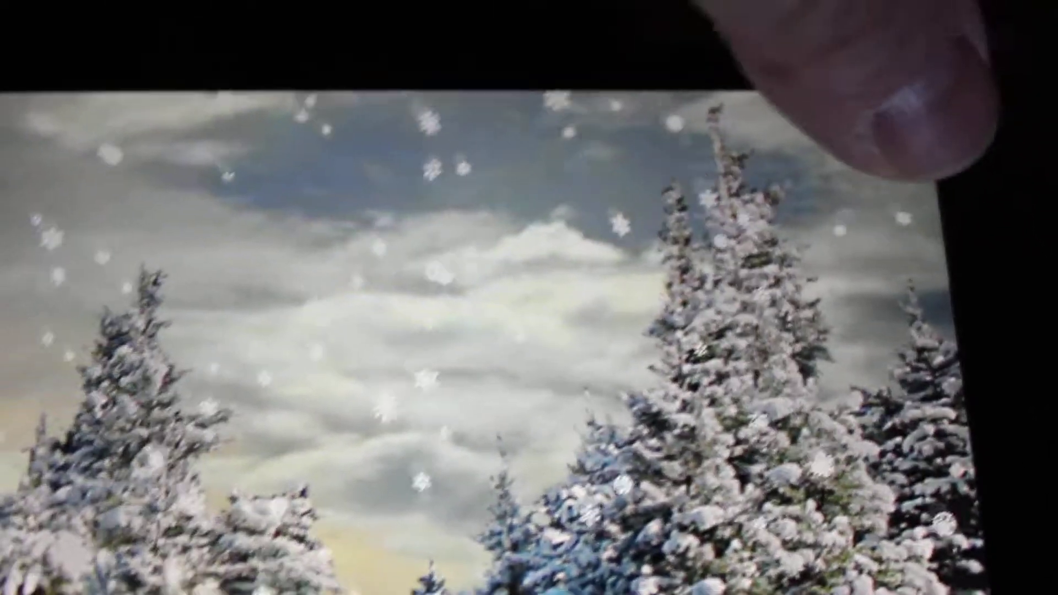
Open the tablet's All Apps drawer from the home screen
click(808, 134)
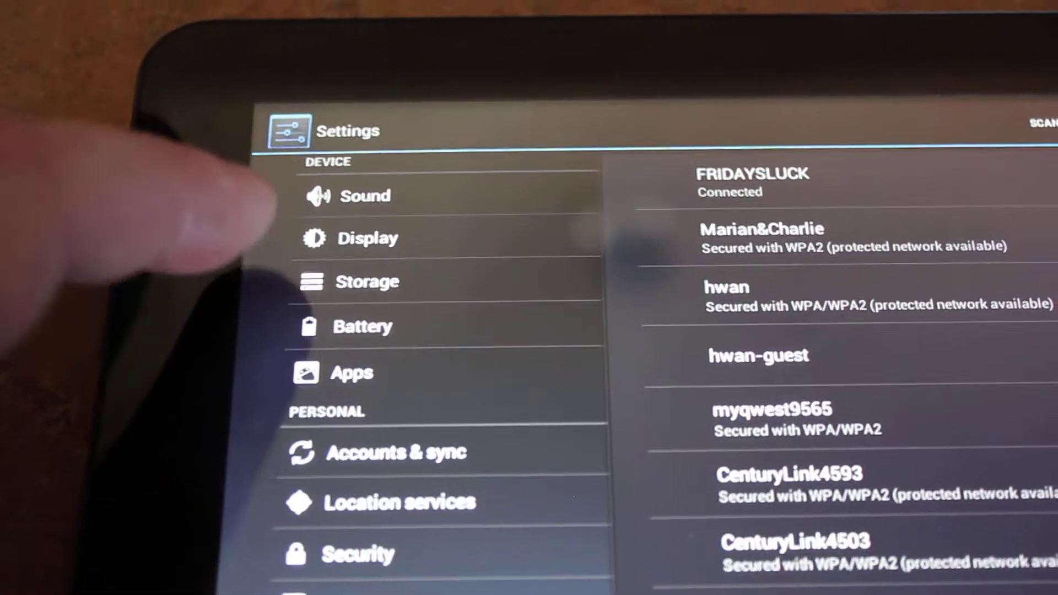
Disable 'Enable media scanning on USB' under Storage, then go to Developer options
click(387, 268)
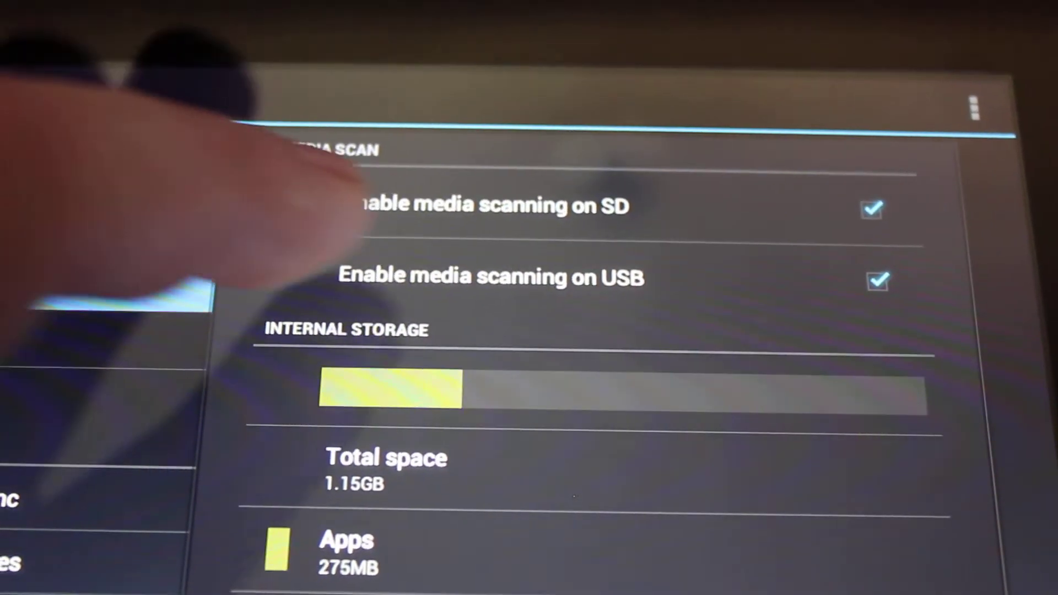
click(488, 281)
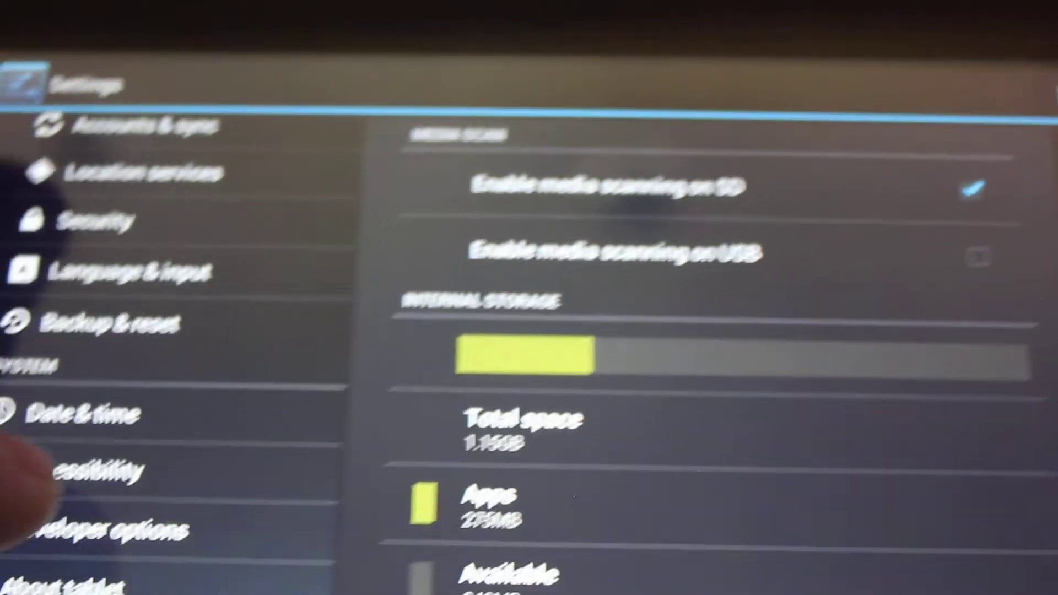
click(124, 508)
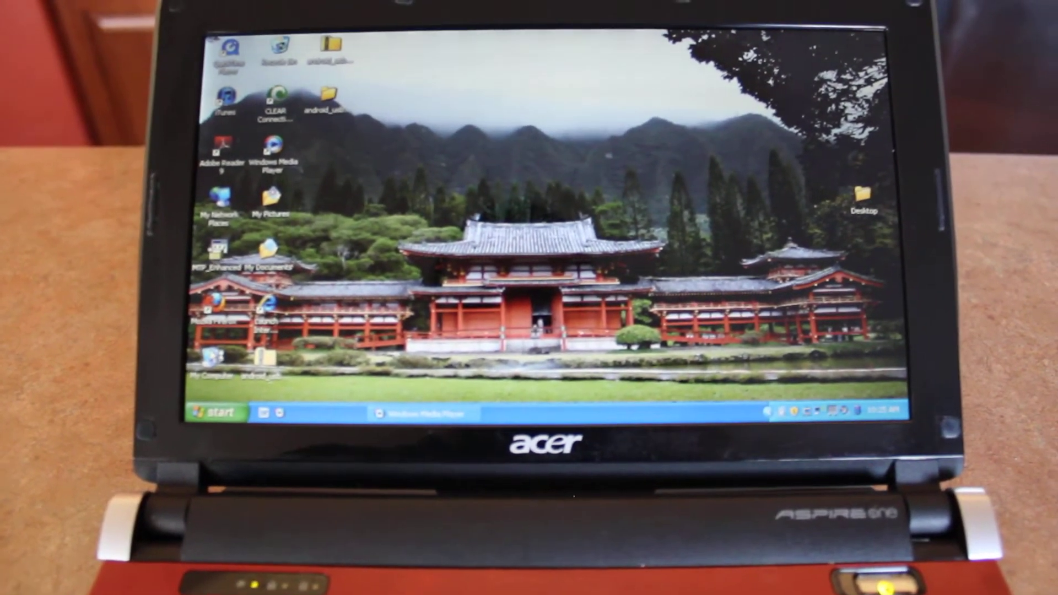
Open My Computer and then the Clear tablet listed among its devices
double_click(211, 323)
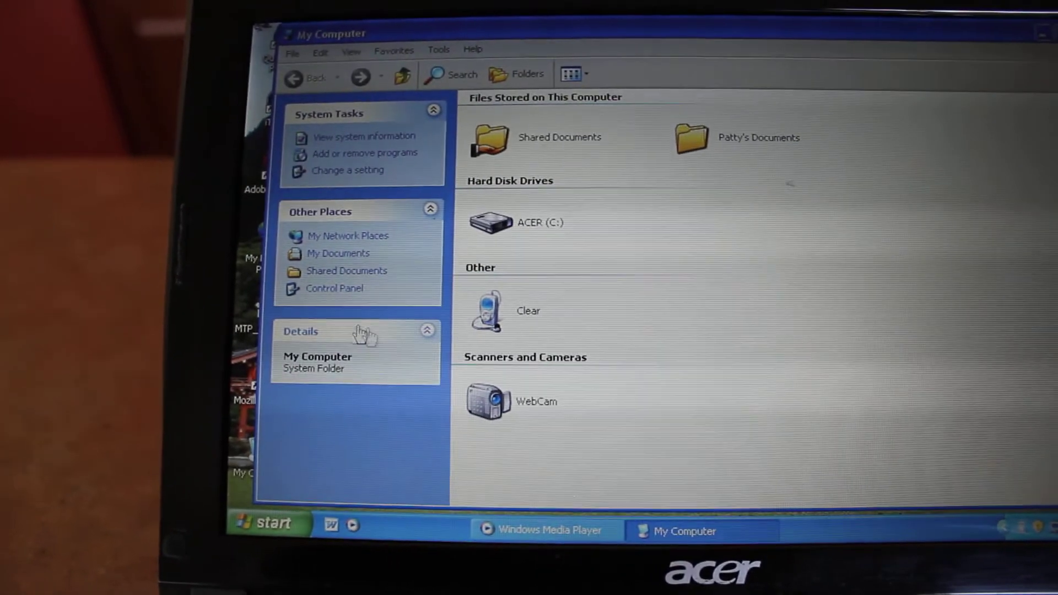
double_click(461, 316)
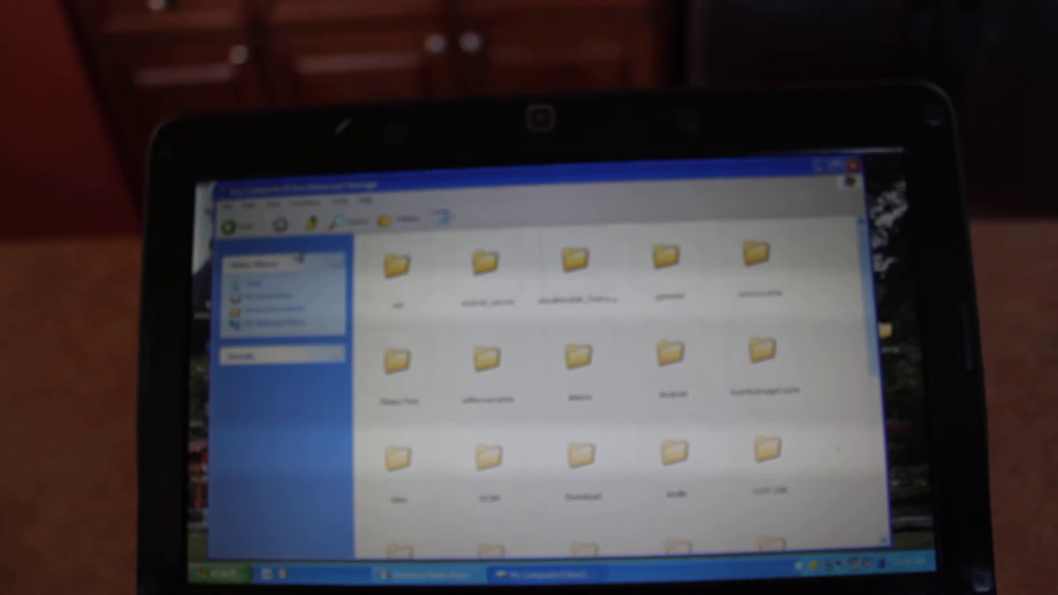
Go back from the storage folders to the Clear tablet's extsd and Internal Storage drives
click(310, 224)
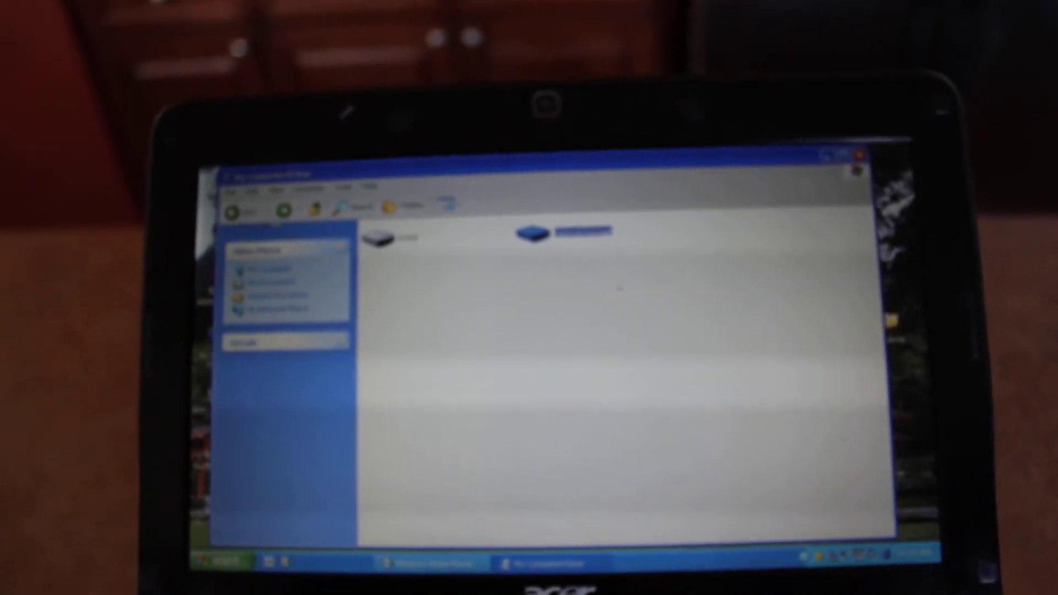